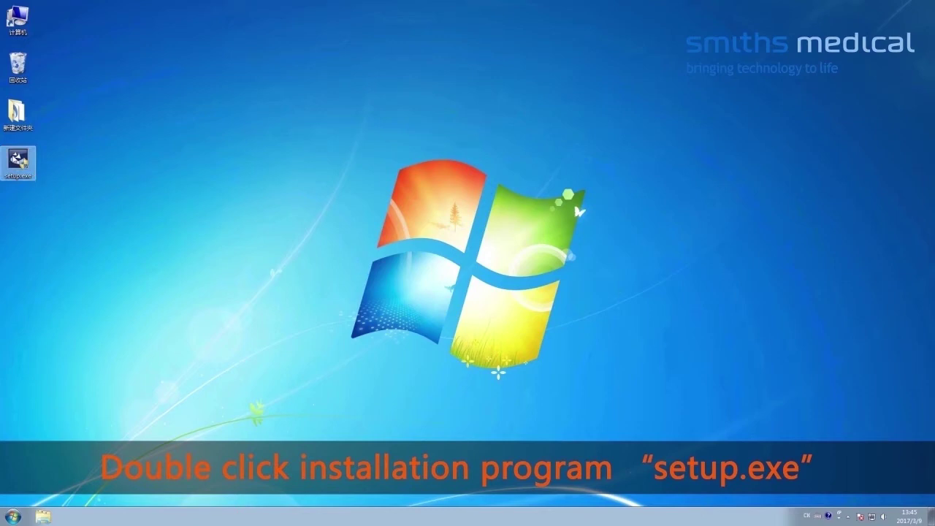
# Step: Run setup.exe from the desktop and choose a Custom GPA installation in the folder C:\Smiths Medical\GPA
pyautogui.doubleClick(18, 161)
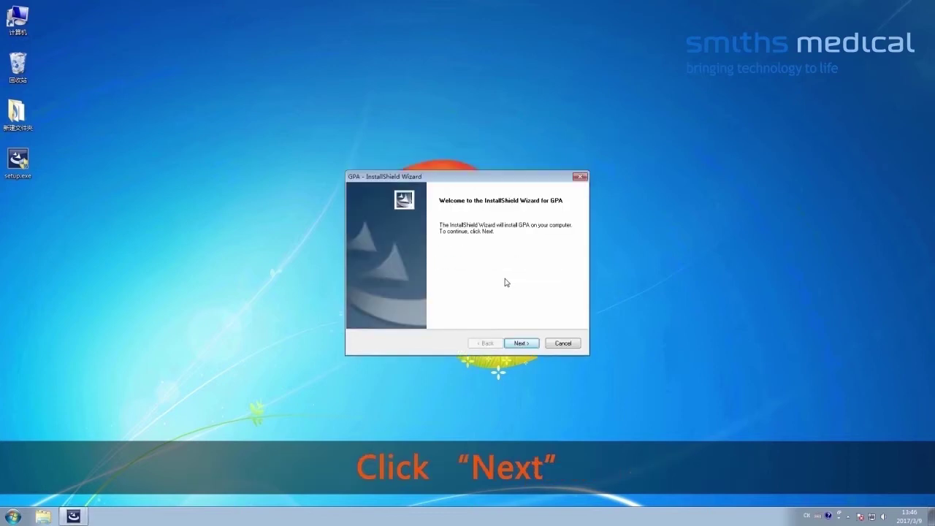
pyautogui.click(509, 344)
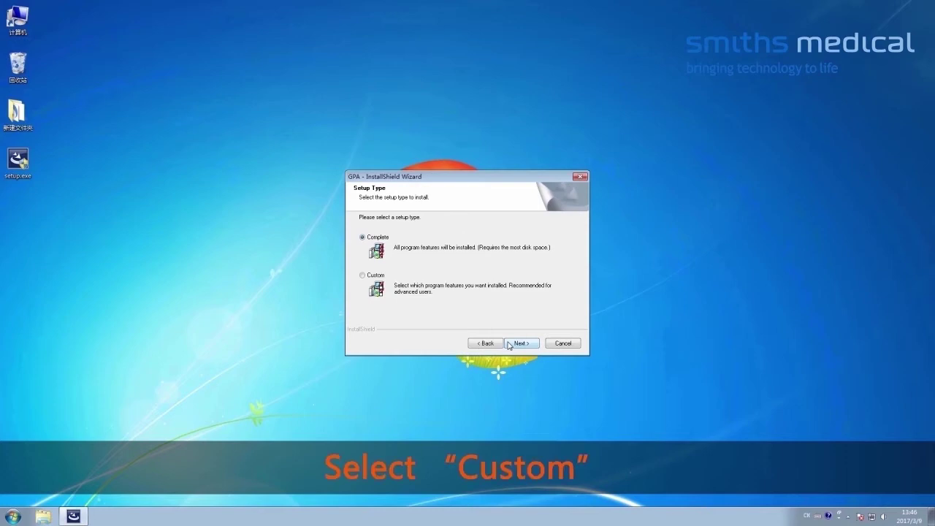
pyautogui.click(368, 279)
pyautogui.click(509, 346)
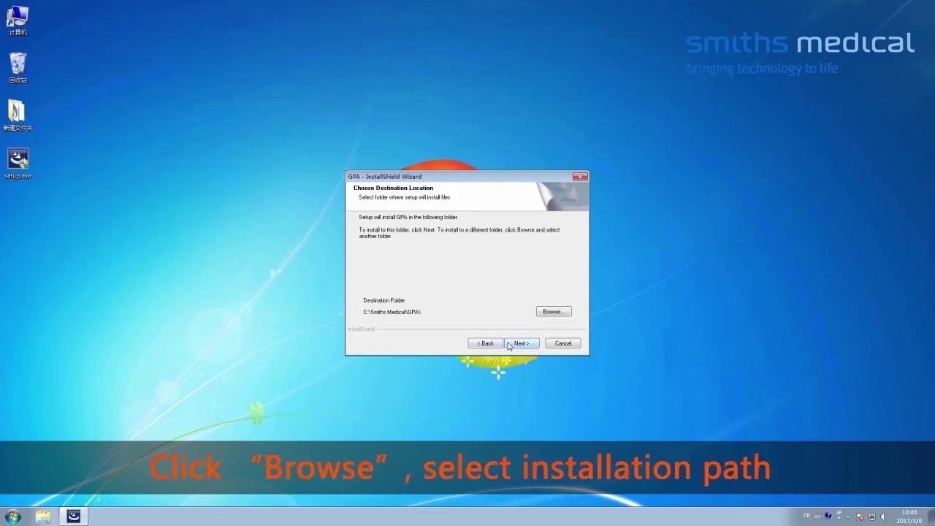
pyautogui.click(540, 314)
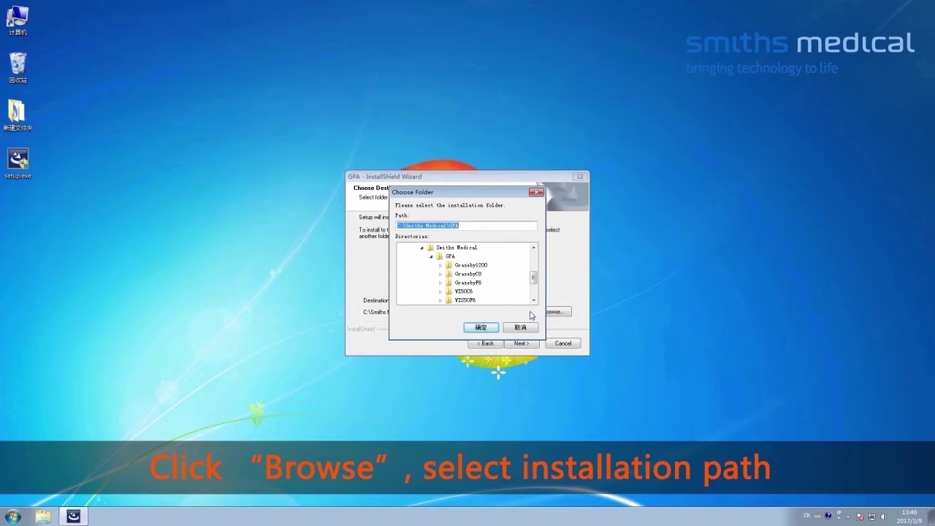
pyautogui.click(482, 328)
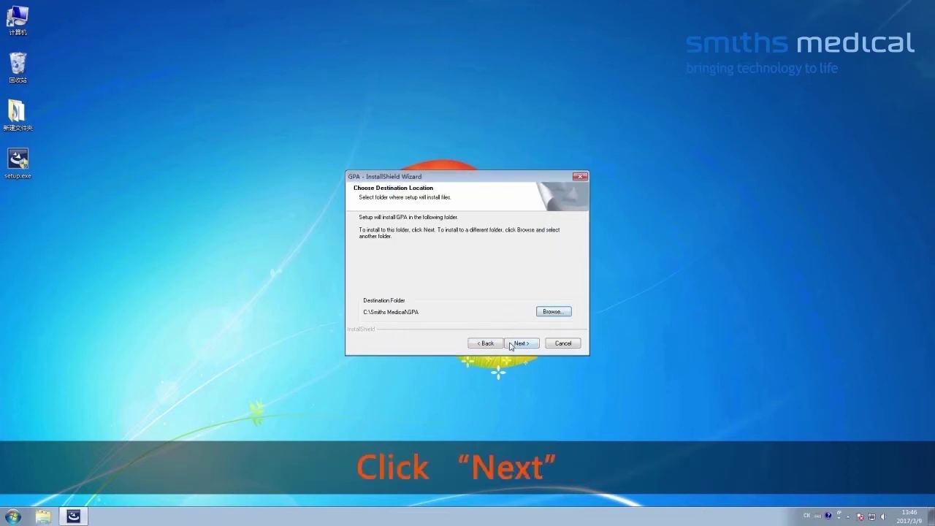
pyautogui.click(510, 344)
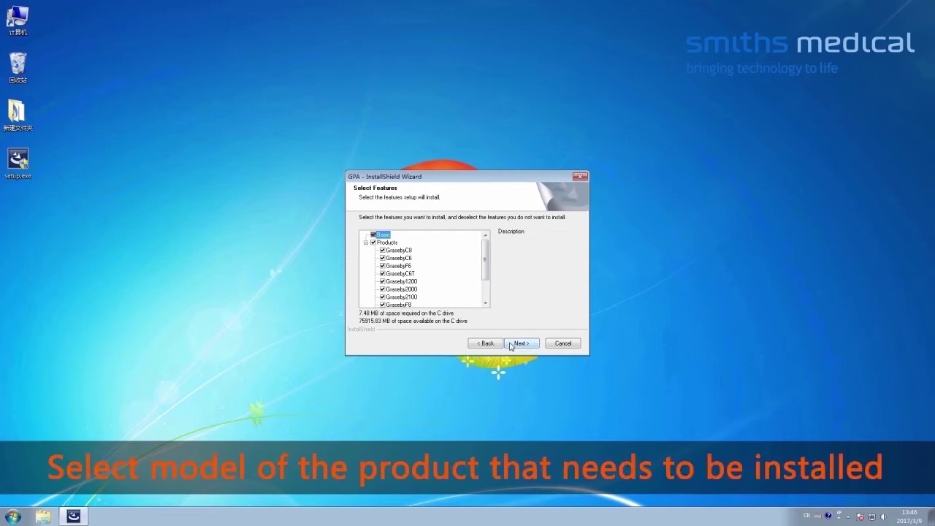
# Step: Limit the product features to Graseby1200, Graseby2000 and Graseby2100, and complete the GPA installation
pyautogui.click(373, 242)
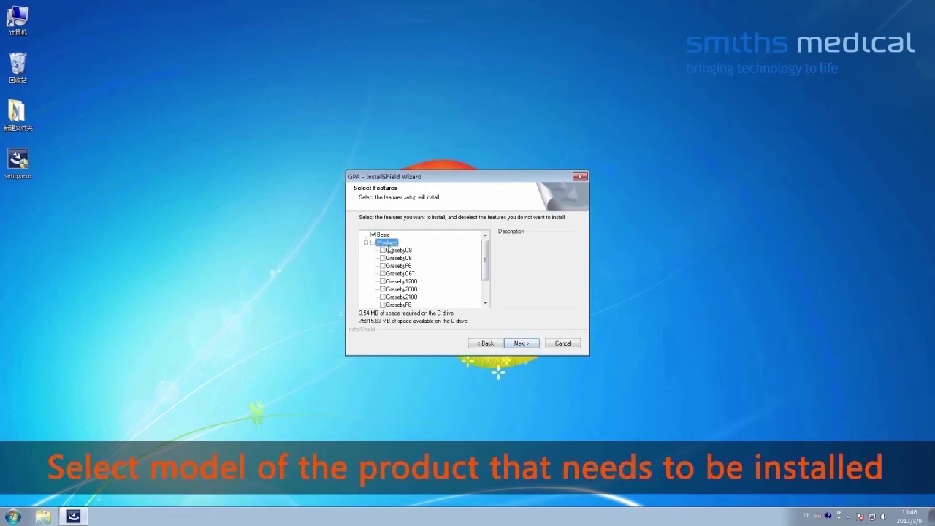
pyautogui.click(382, 281)
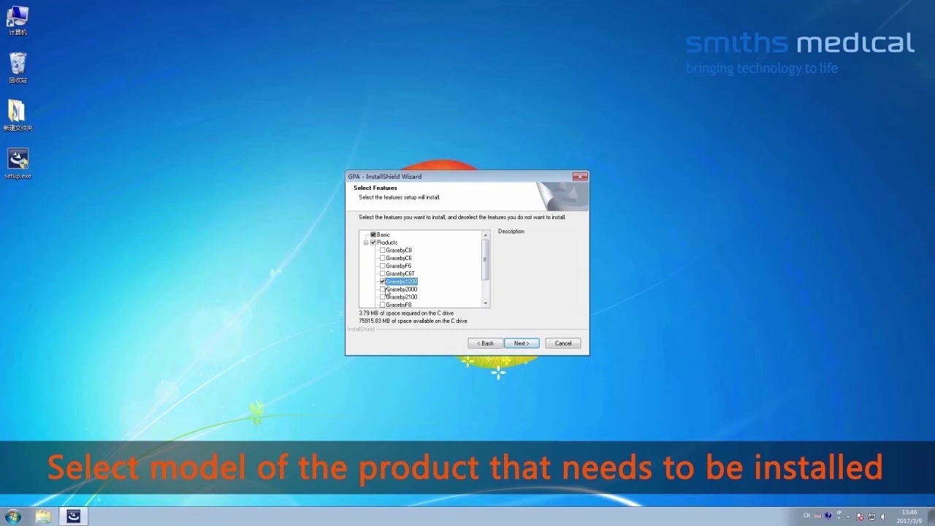
pyautogui.click(382, 289)
pyautogui.click(382, 296)
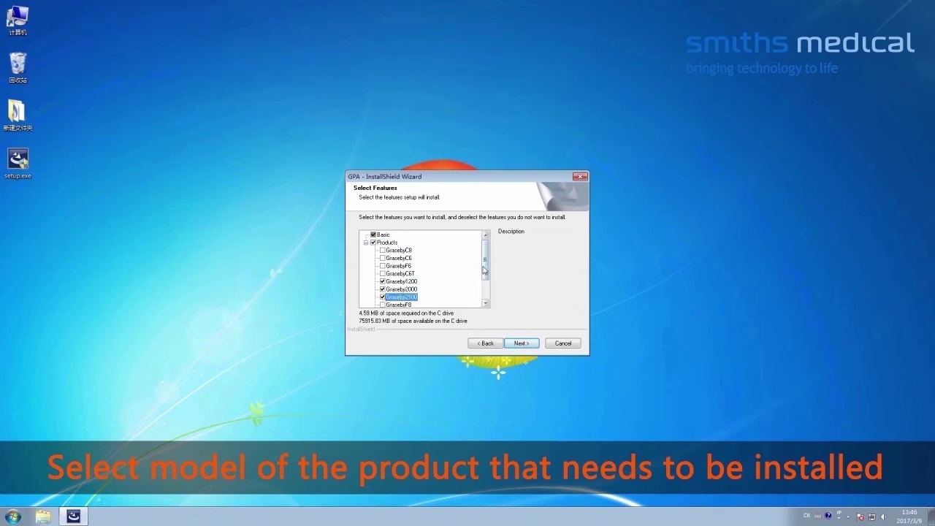
pyautogui.moveTo(485, 270); pyautogui.dragTo(483, 273)
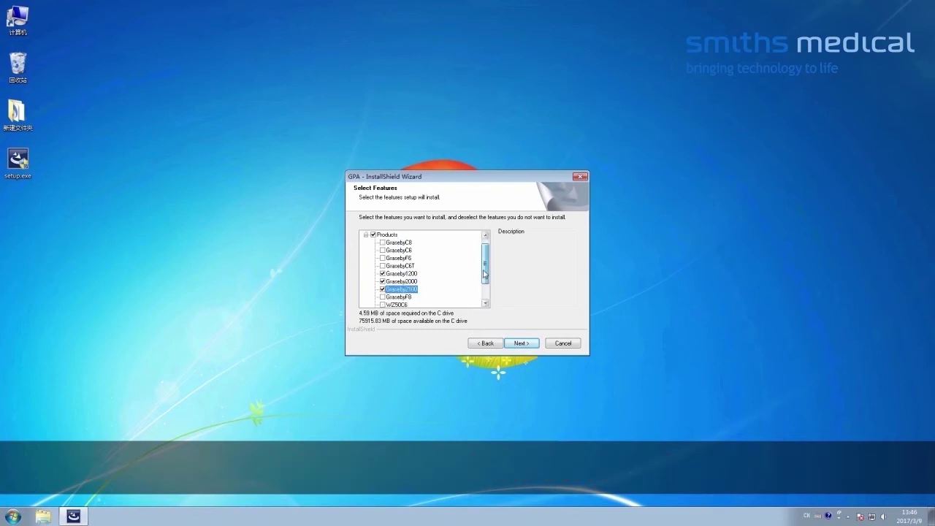
pyautogui.click(511, 344)
pyautogui.click(511, 344)
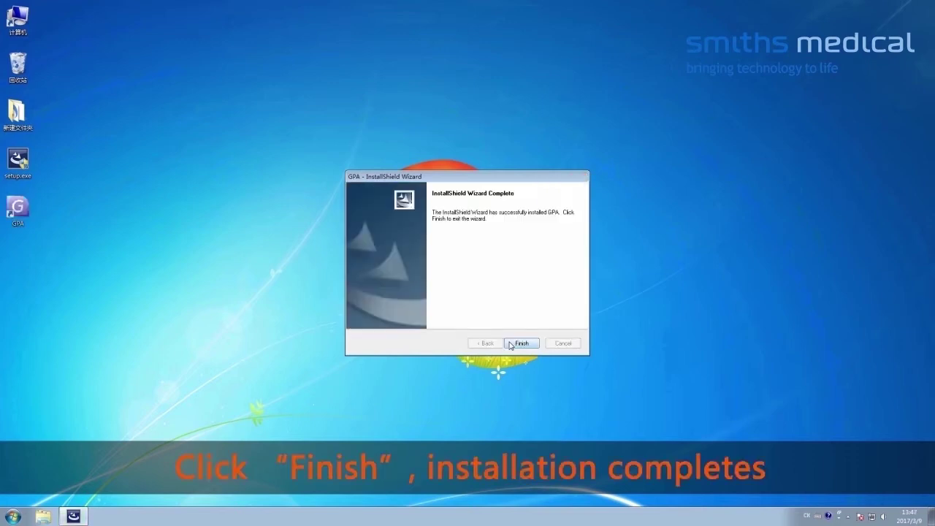
pyautogui.click(509, 343)
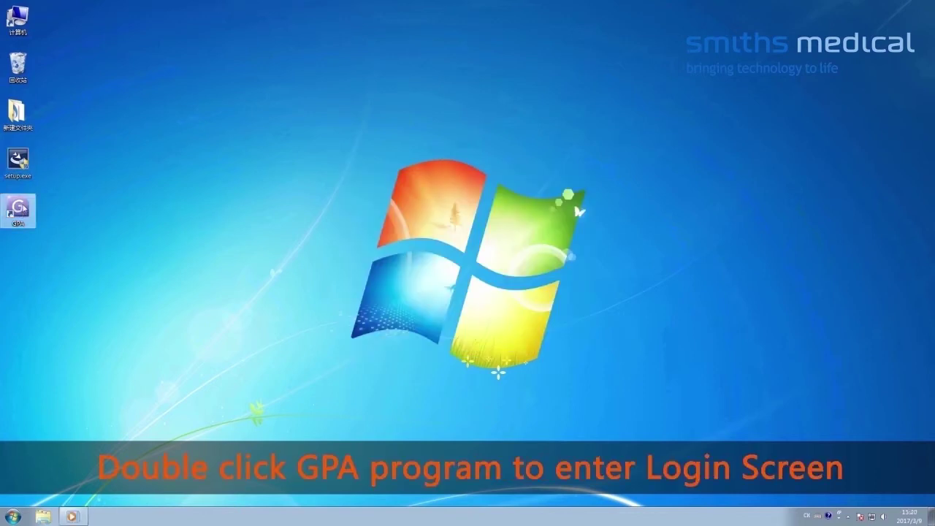
# Step: Launch GPA, enter with the preset product model and sales region, and switch the interface language to English
pyautogui.doubleClick(18, 210)
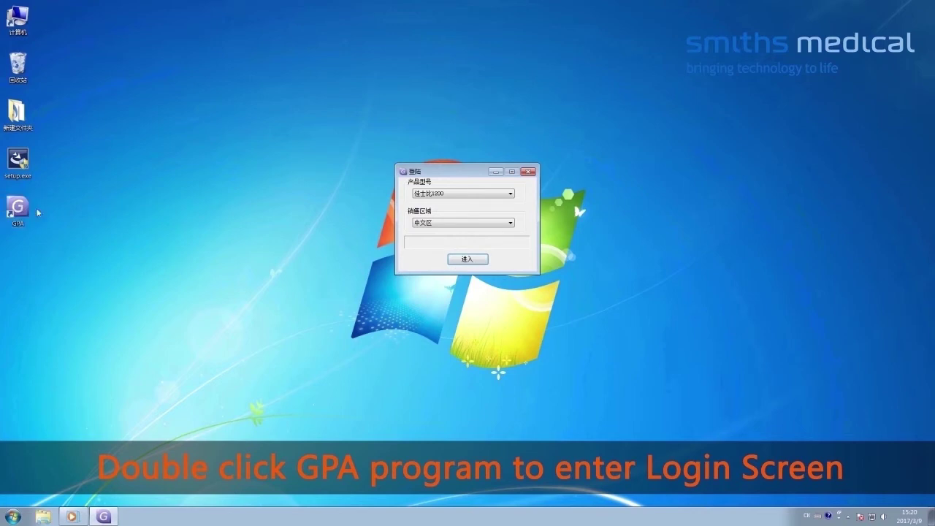
pyautogui.click(452, 261)
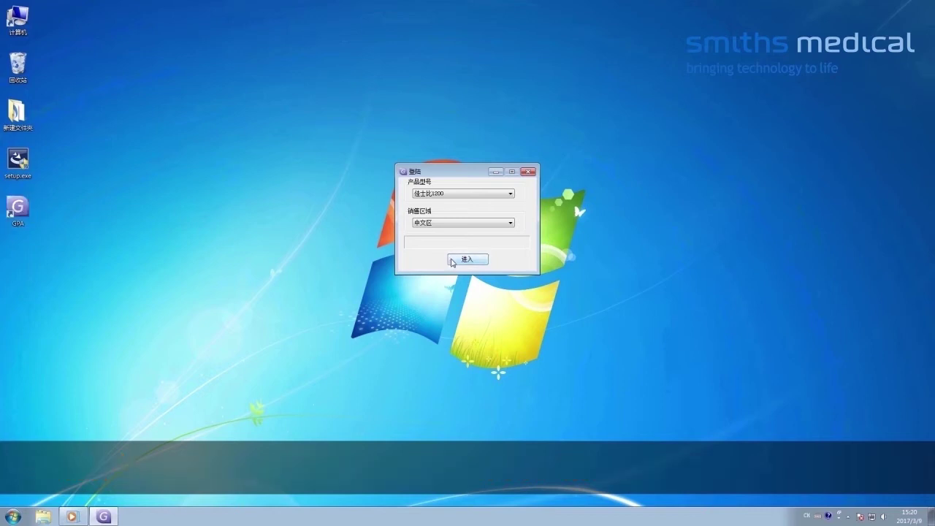
pyautogui.click(452, 260)
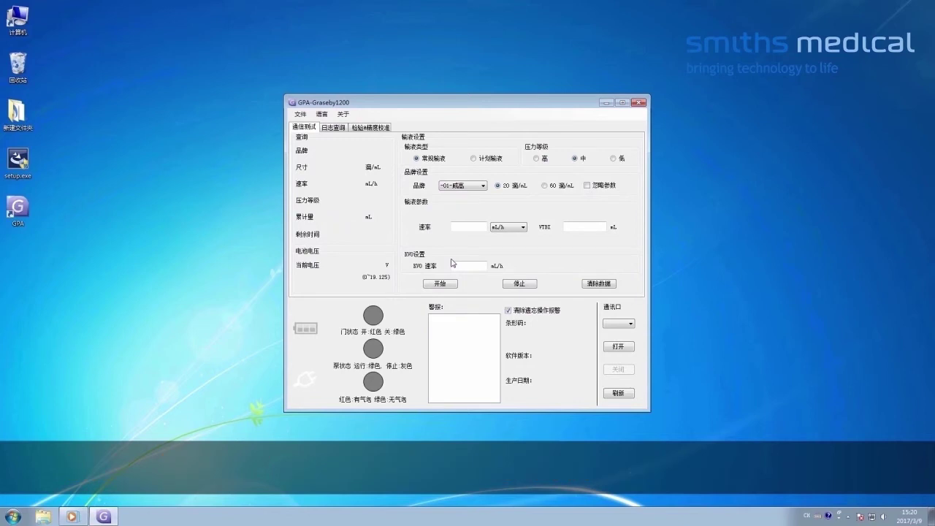
pyautogui.click(321, 115)
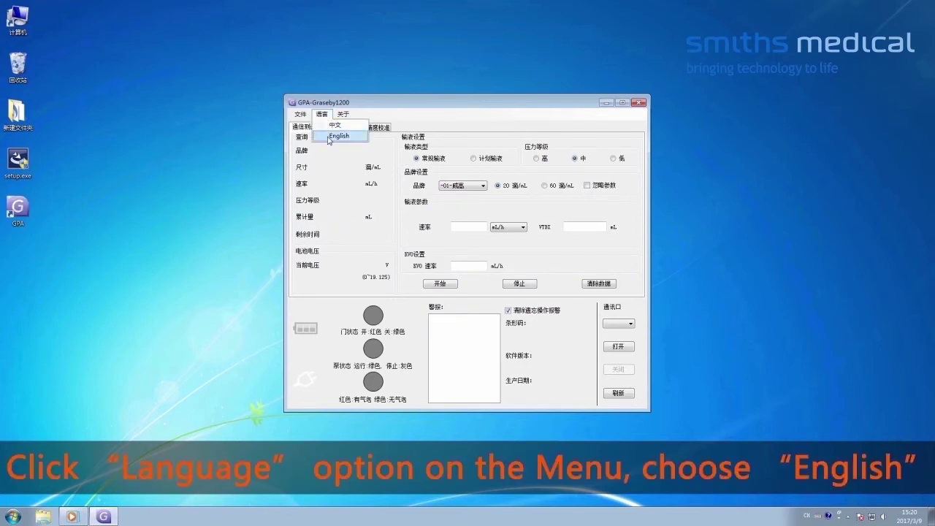
pyautogui.click(328, 138)
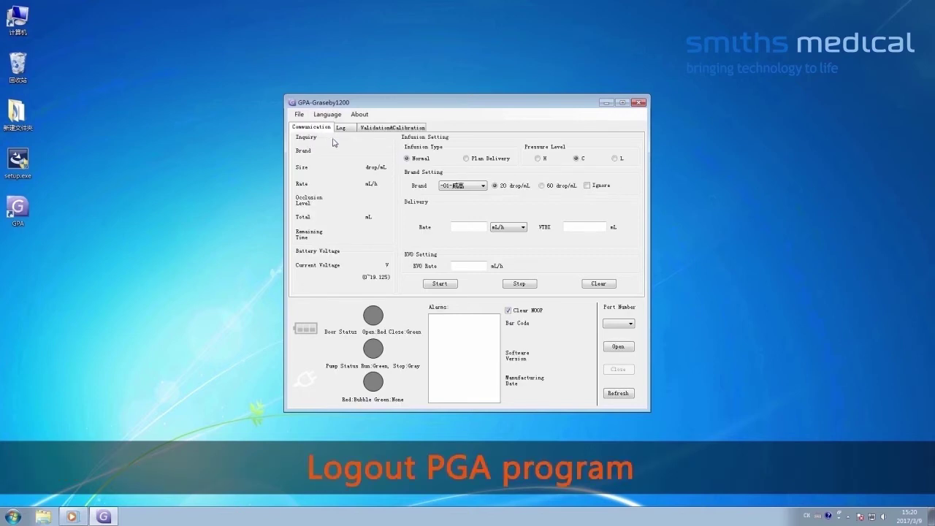
# Step: Restart GPA and log in with product model Graseby1200 and sales region English
pyautogui.click(638, 103)
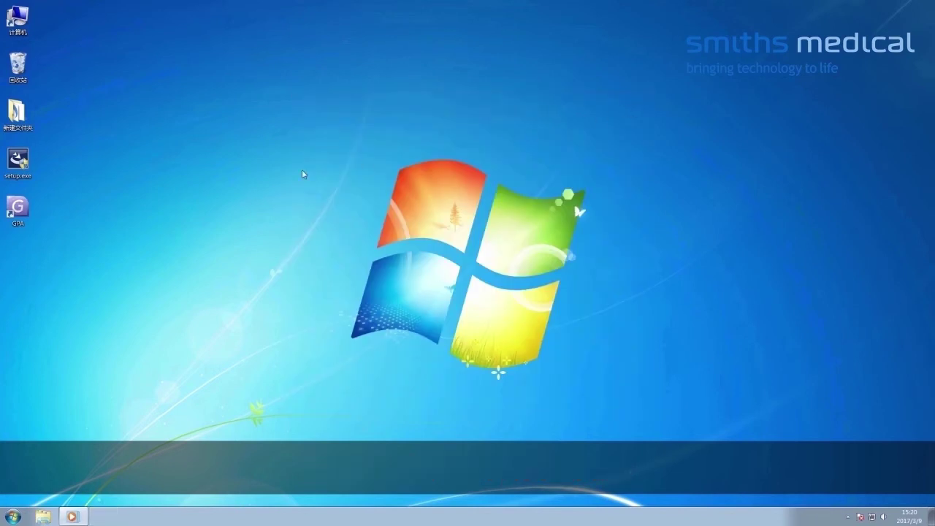
pyautogui.doubleClick(21, 209)
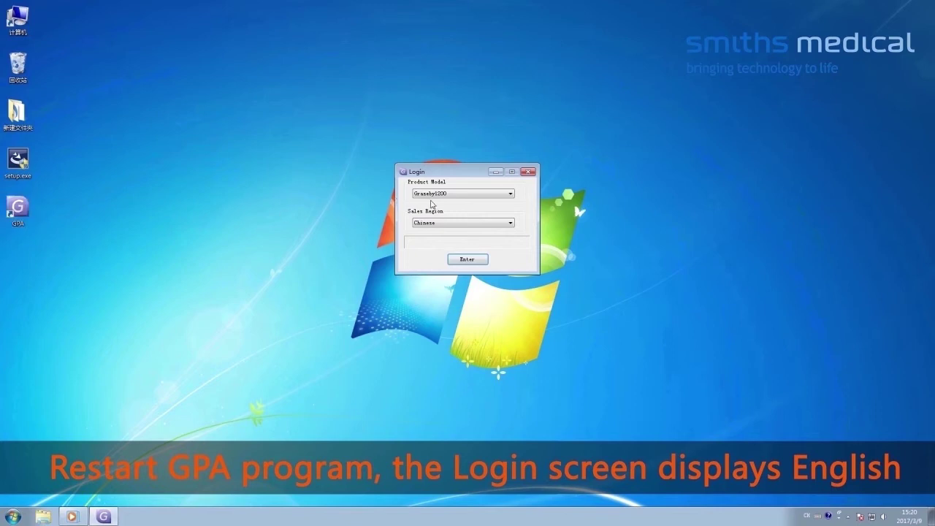
pyautogui.click(511, 194)
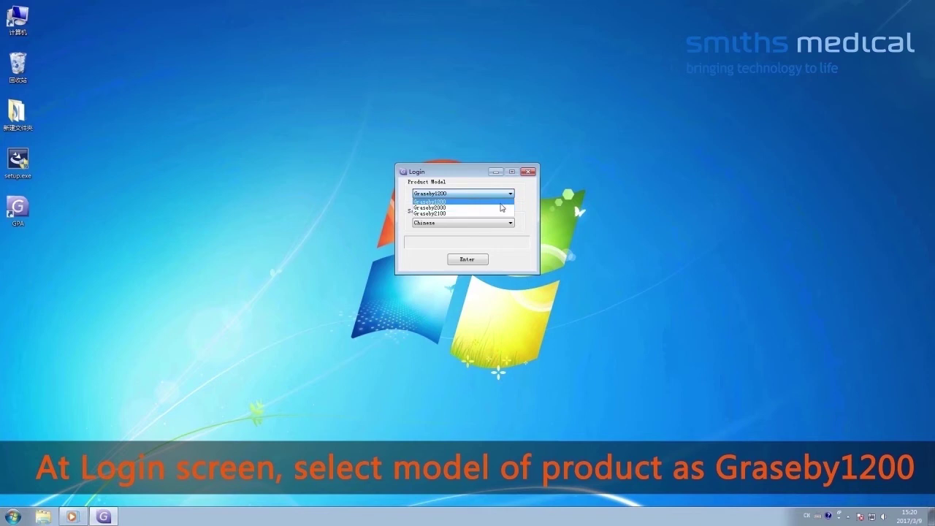
pyautogui.click(500, 203)
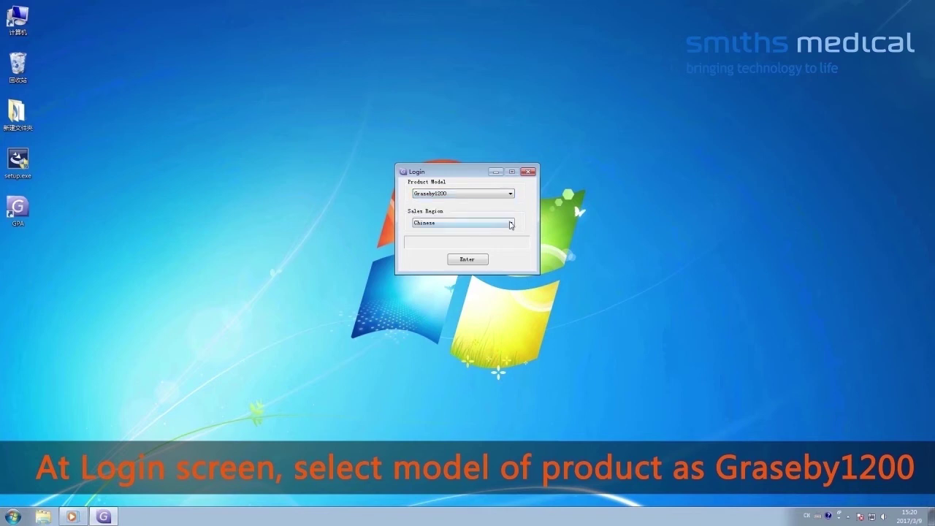
pyautogui.click(512, 223)
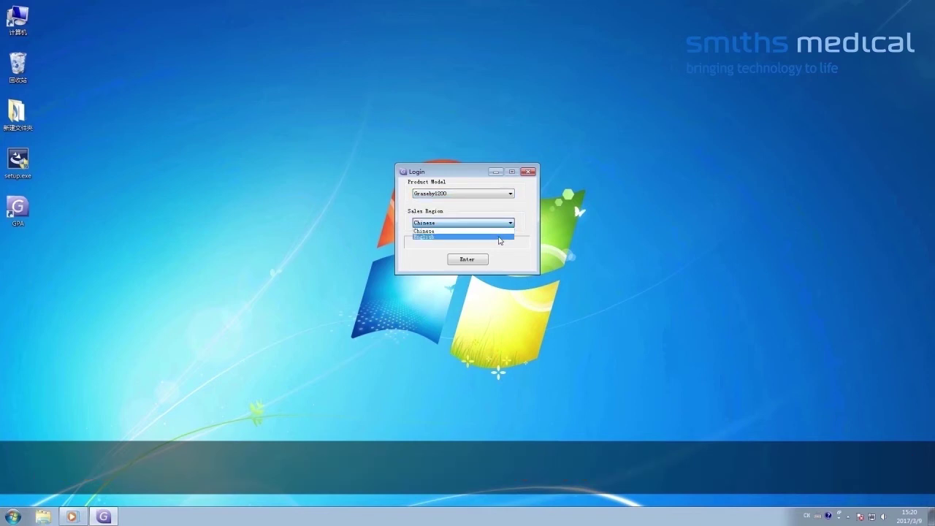
pyautogui.click(500, 237)
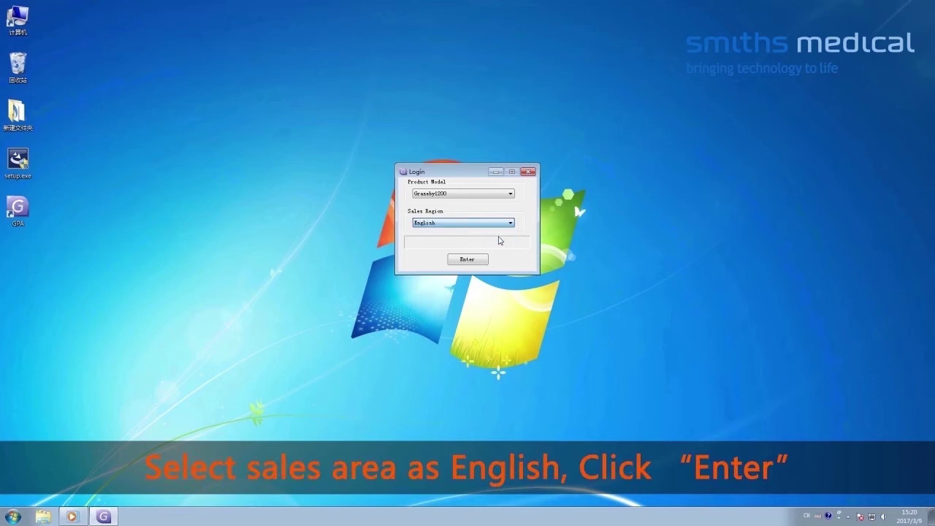
pyautogui.click(467, 259)
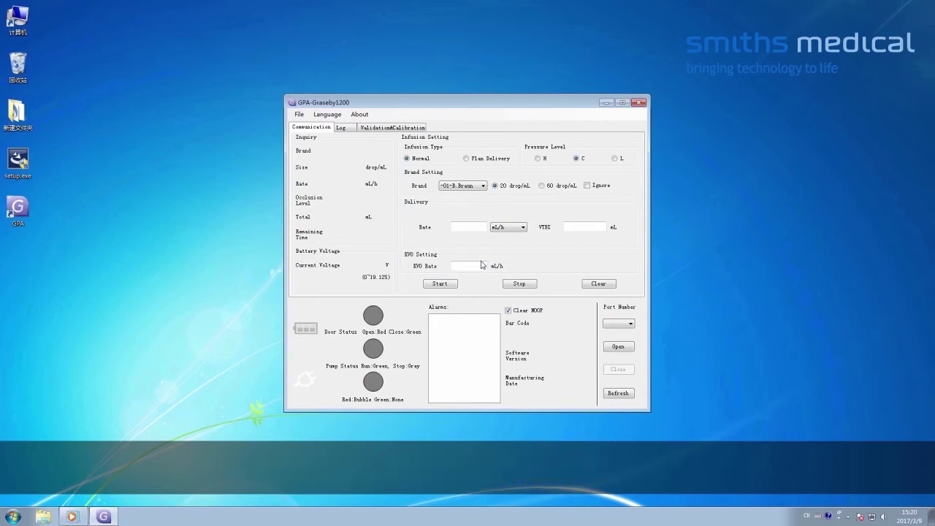
# Step: Go to the Validation&Calibration page, refresh the pump's port number and open the connection on COM5
pyautogui.click(393, 128)
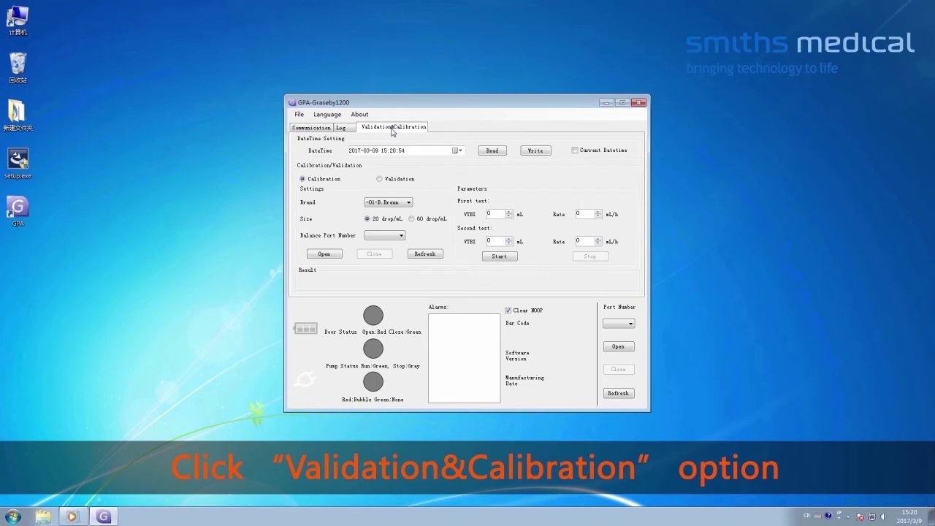
pyautogui.click(607, 395)
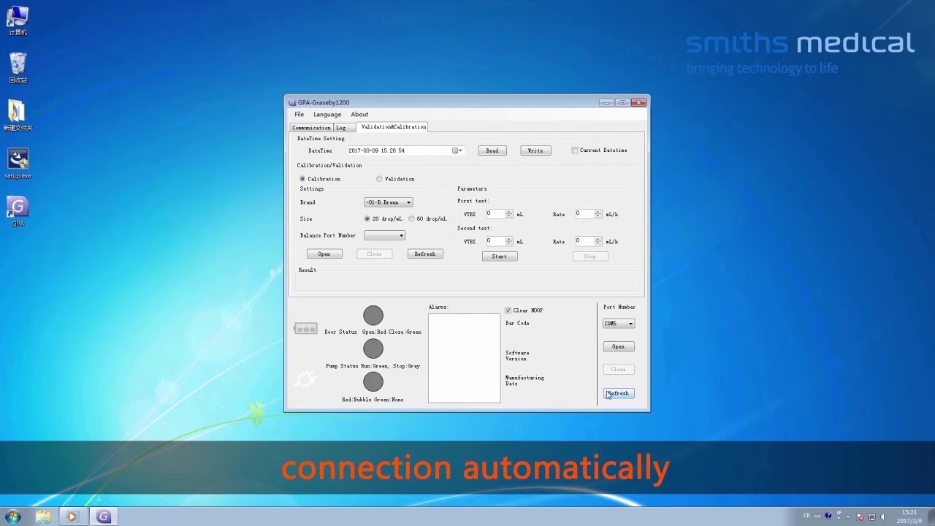
pyautogui.click(607, 347)
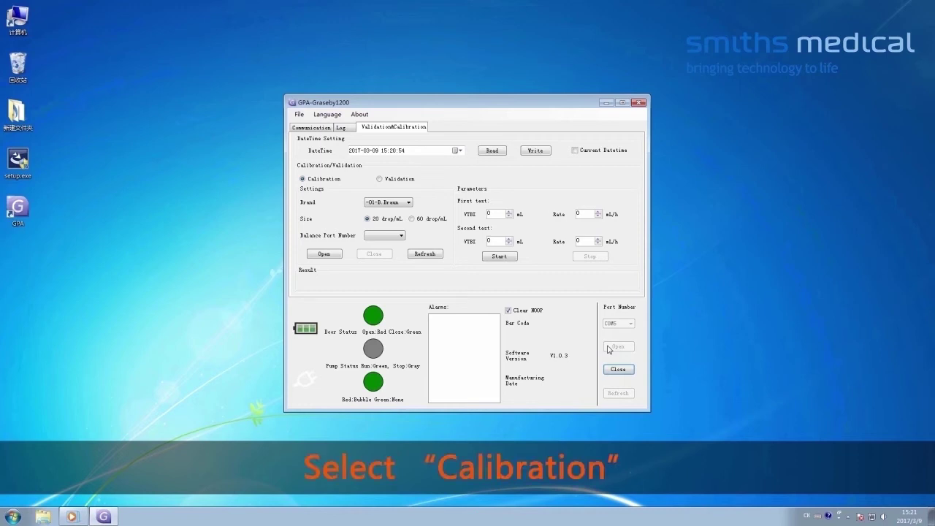
# Step: Choose Calibration for the B.Braun brand at 20 drop/mL, and open the balance connection on COM1
pyautogui.click(303, 180)
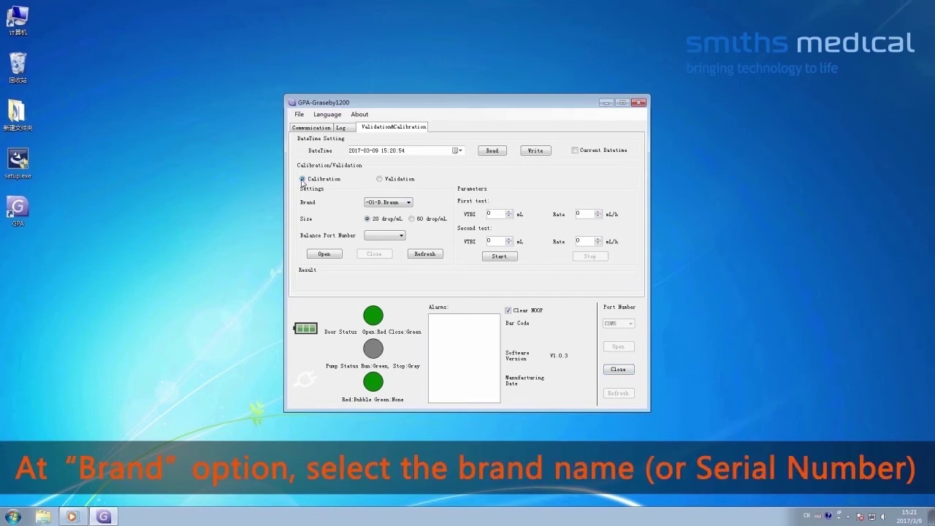
pyautogui.click(408, 204)
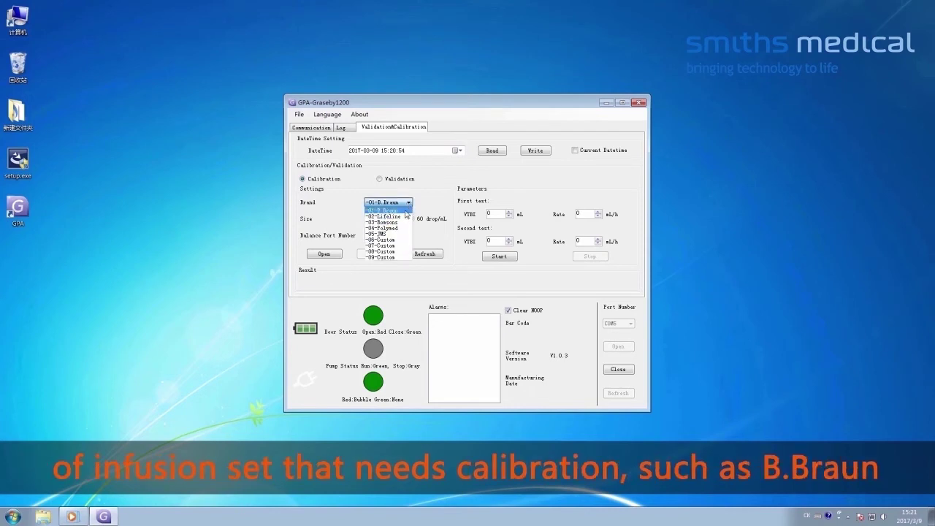
pyautogui.click(406, 211)
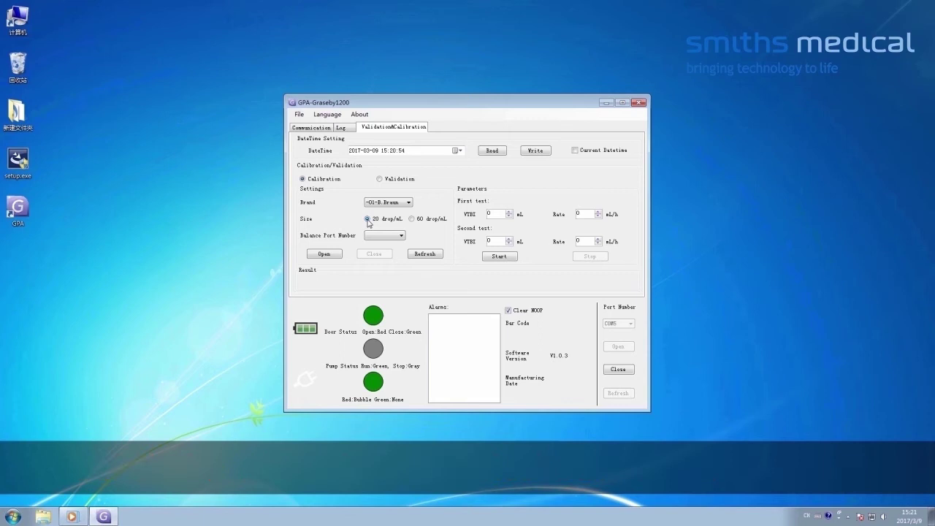
pyautogui.click(413, 258)
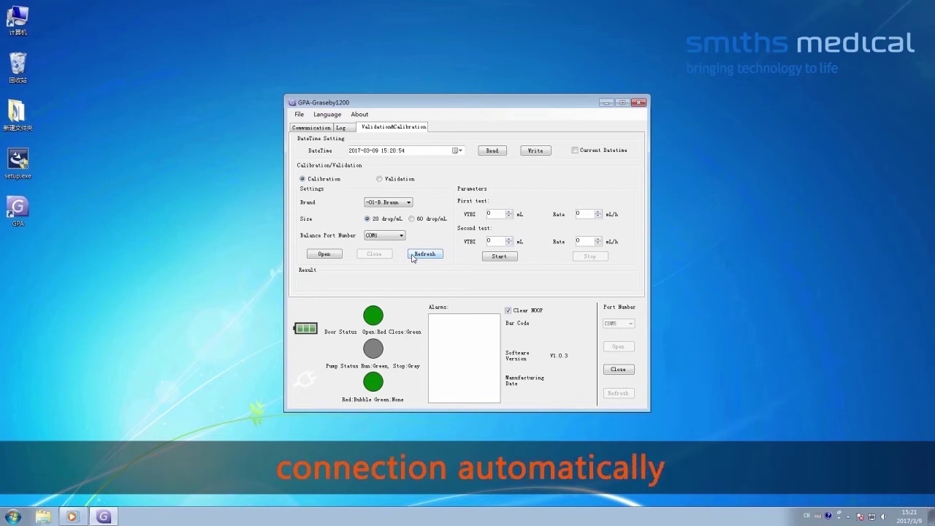
pyautogui.click(325, 254)
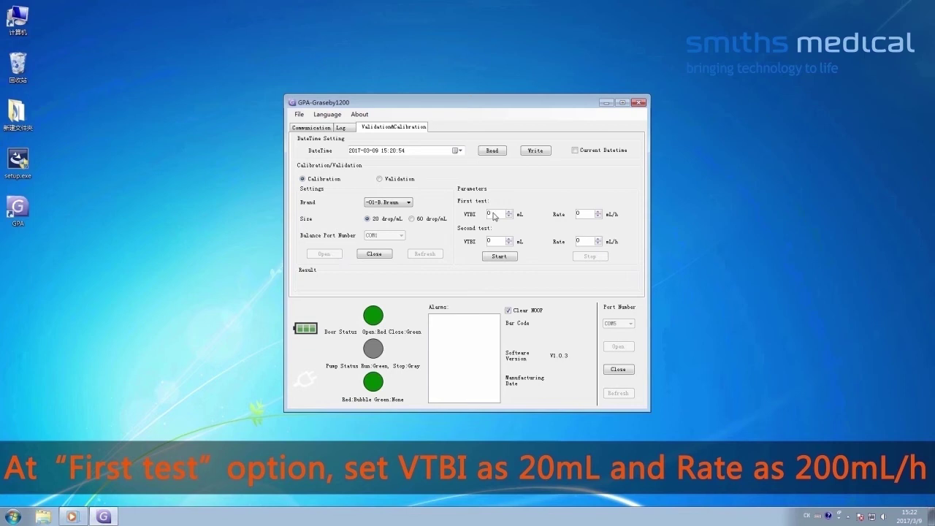
# Step: Set the first calibration test to a VTBI of 20 mL and a rate of 200 mL/h
pyautogui.doubleClick(489, 214)
pyautogui.write('20')
pyautogui.doubleClick(577, 214)
pyautogui.write('2')
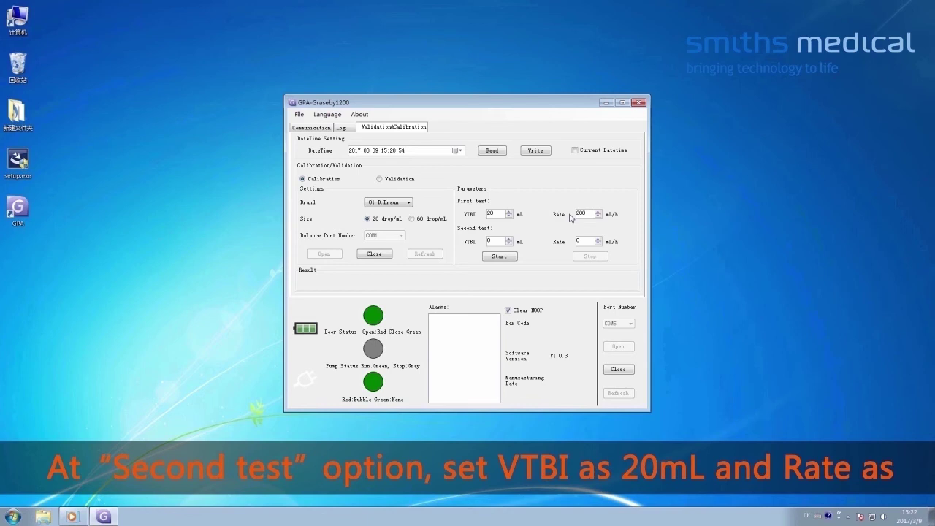
# Step: Set the second calibration test to a VTBI of 20 mL and a rate of 200 mL/h, and start the calibration
pyautogui.doubleClick(488, 241)
pyautogui.write('20')
pyautogui.doubleClick(577, 241)
pyautogui.write('200')
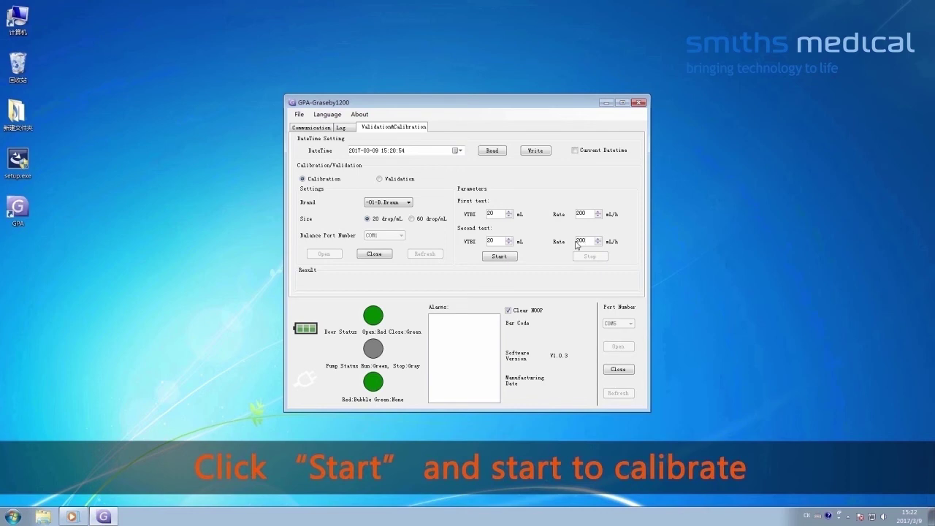
pyautogui.click(512, 257)
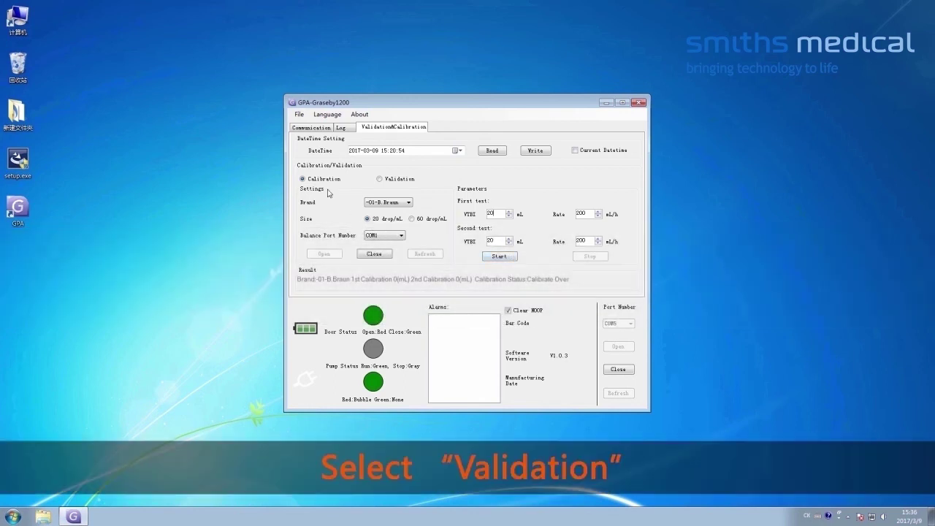
# Step: Switch to Validation, set the rate to 200 mL/h and the duration to 3 min, and start the validation
pyautogui.click(379, 179)
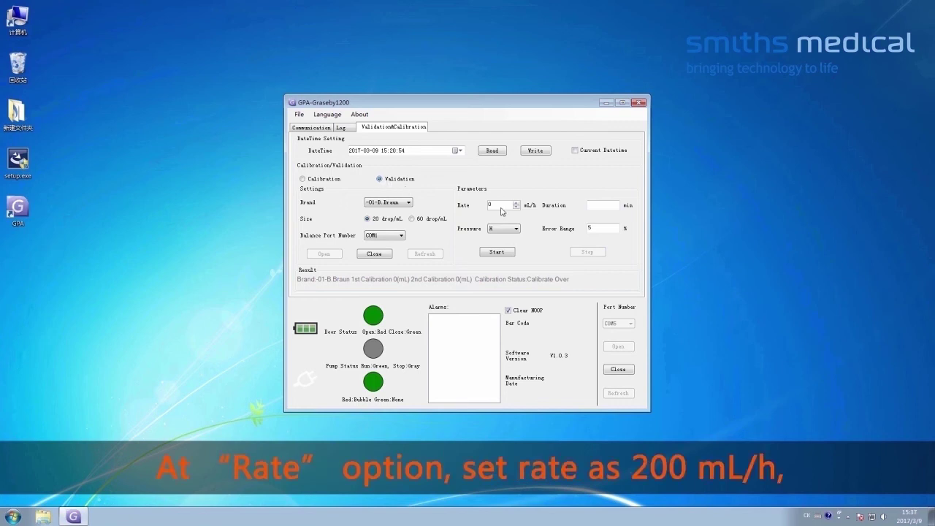
pyautogui.doubleClick(497, 205)
pyautogui.write('200')
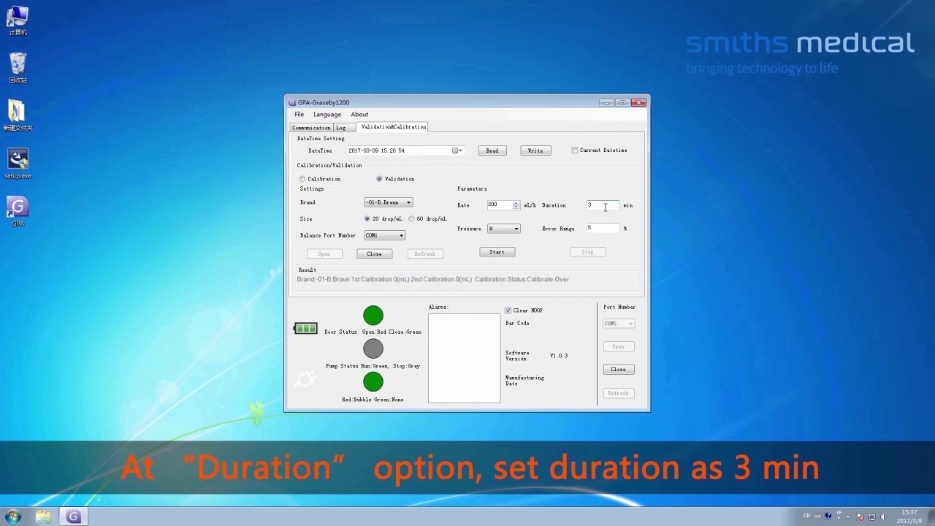
pyautogui.click(507, 253)
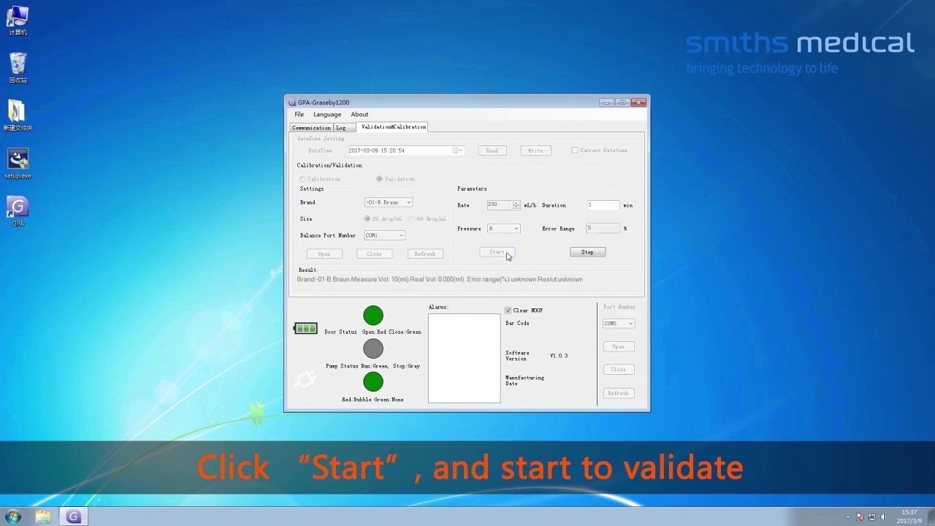